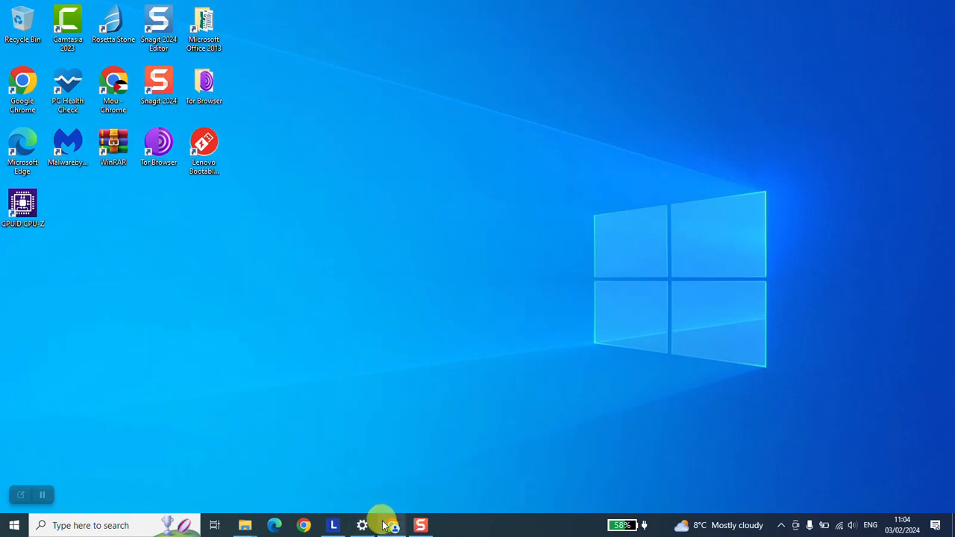
Search Google in Chrome for "download windows 10" and accept all cookies
text(donl)
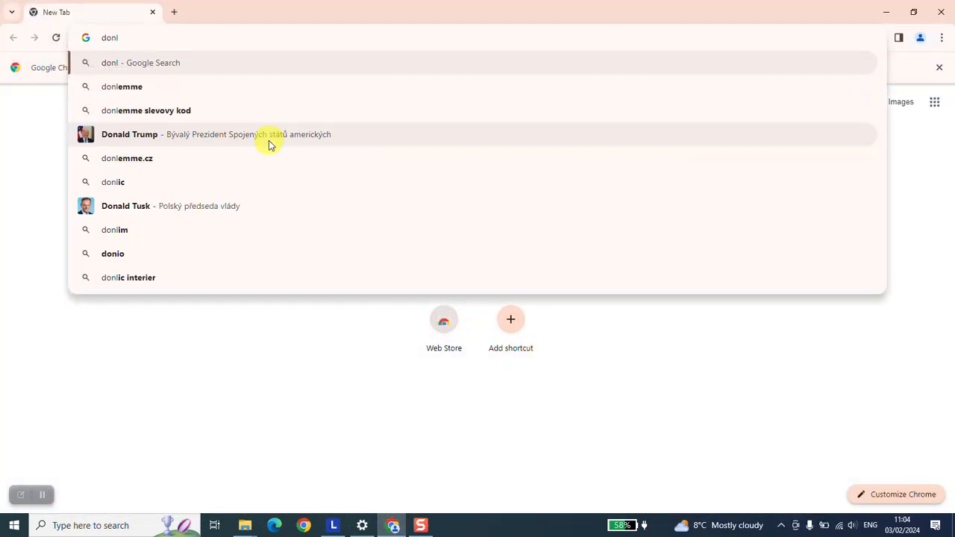
key(BackSpace)
text(w)
key(BackSpace)
text(wnload)
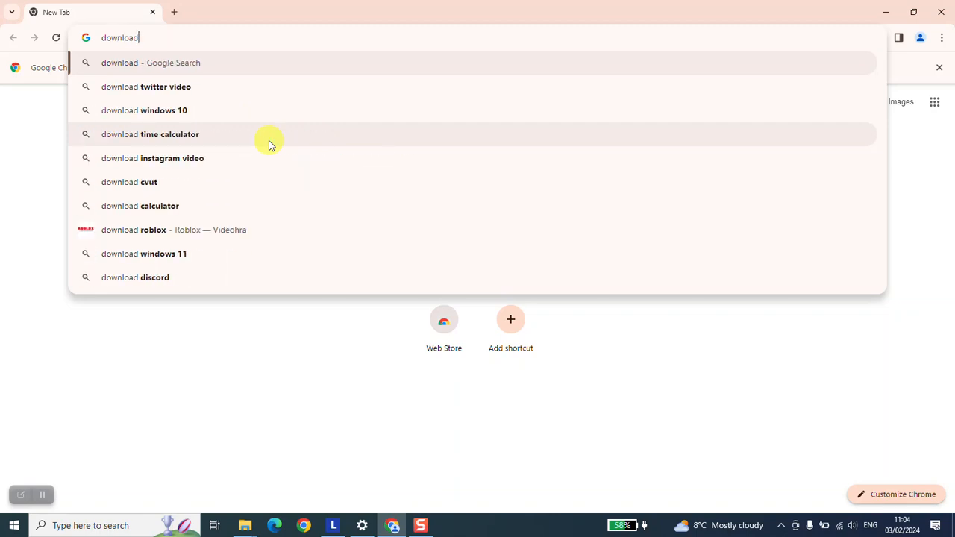
text( windows 10)
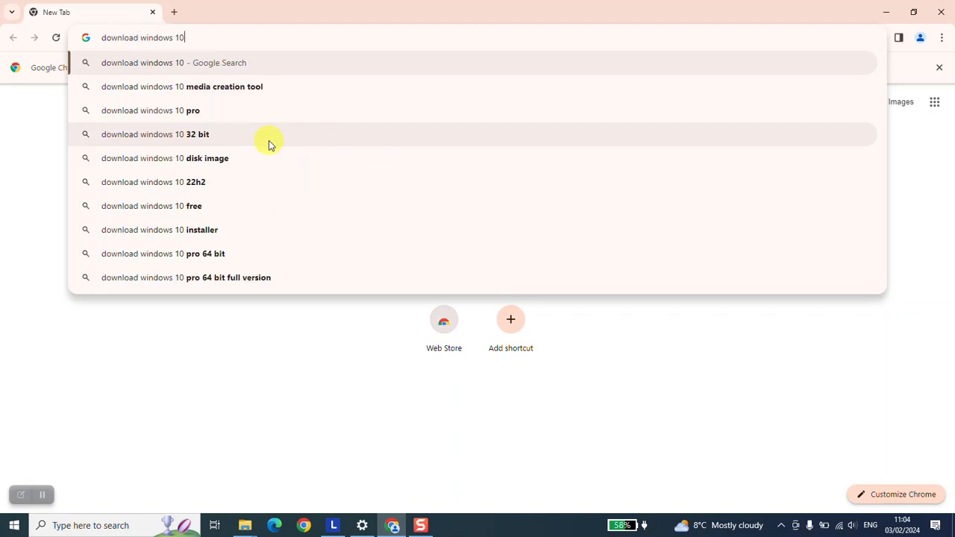
key(Return)
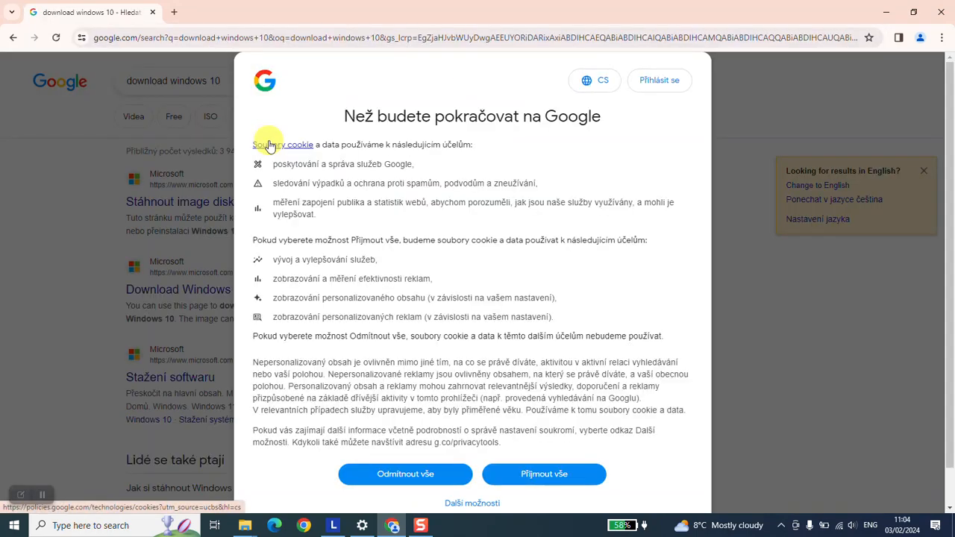
click(544, 476)
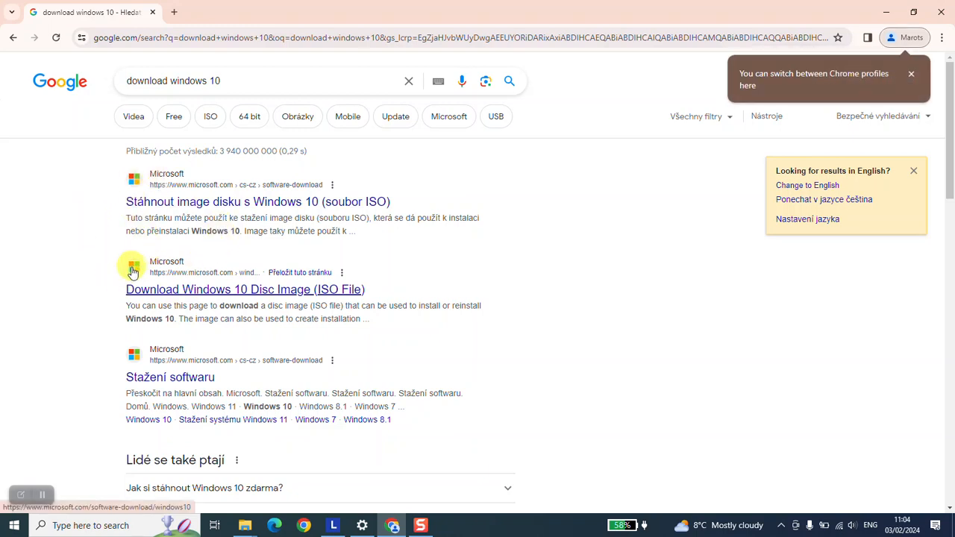
Open Microsoft's Windows 10 software download page from the search results and decline the optional cookies
scroll(154, 273, down, 1)
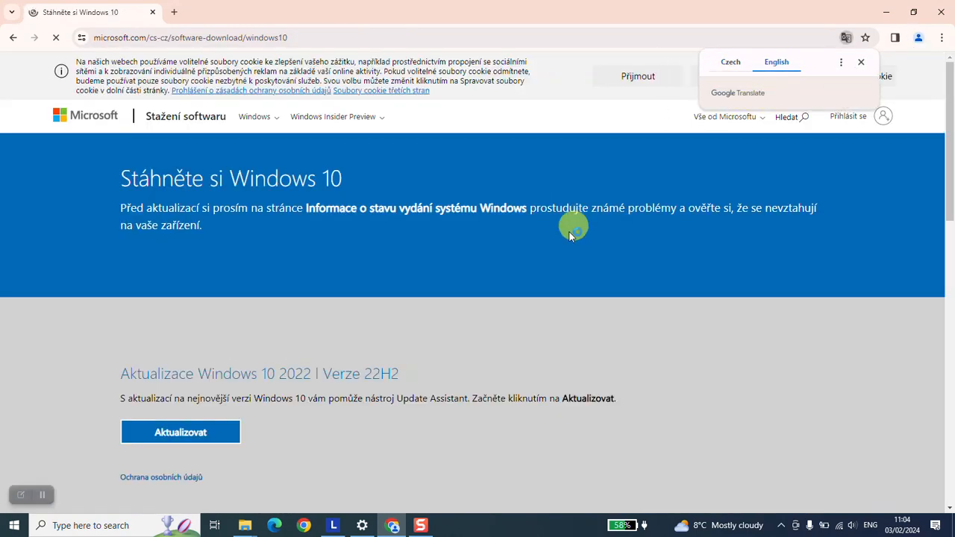
click(553, 313)
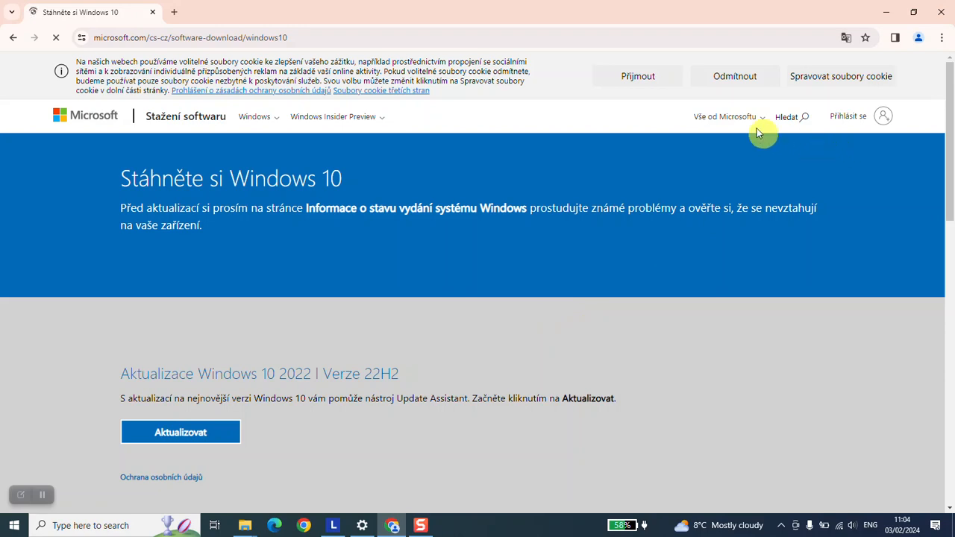
click(721, 80)
Download the Windows 10 Media Creation Tool from the section on installing Windows 10 on your computer
scroll(509, 230, down, 3)
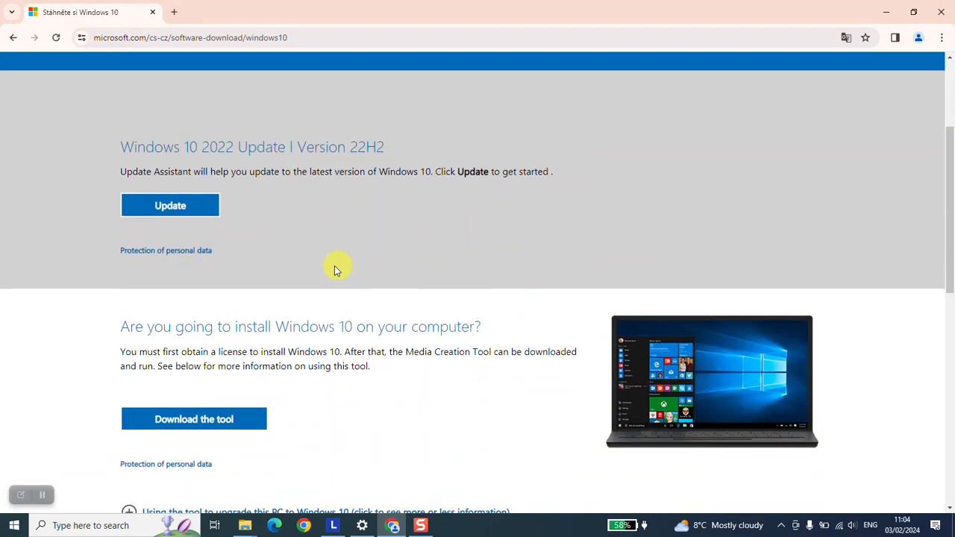
scroll(327, 270, down, 1)
scroll(327, 269, up, 1)
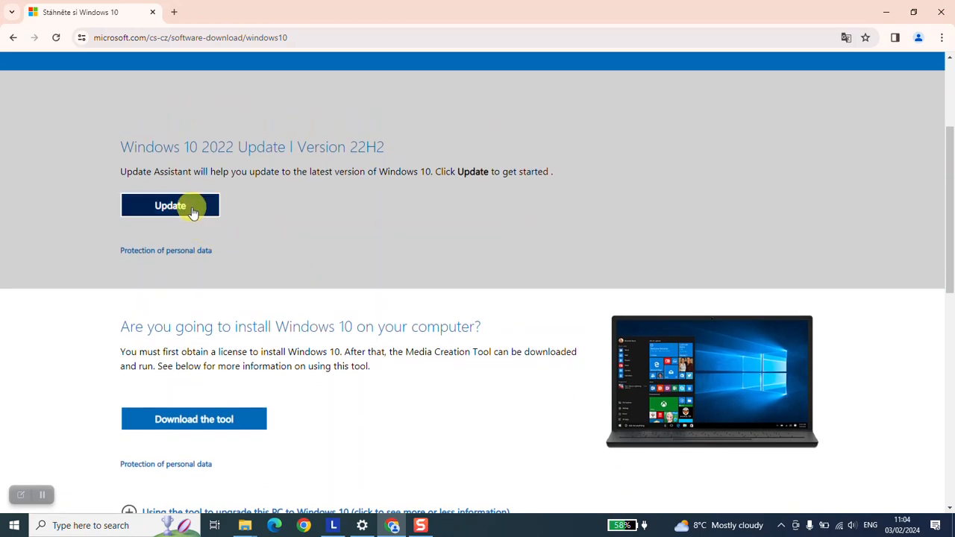
scroll(199, 210, down, 3)
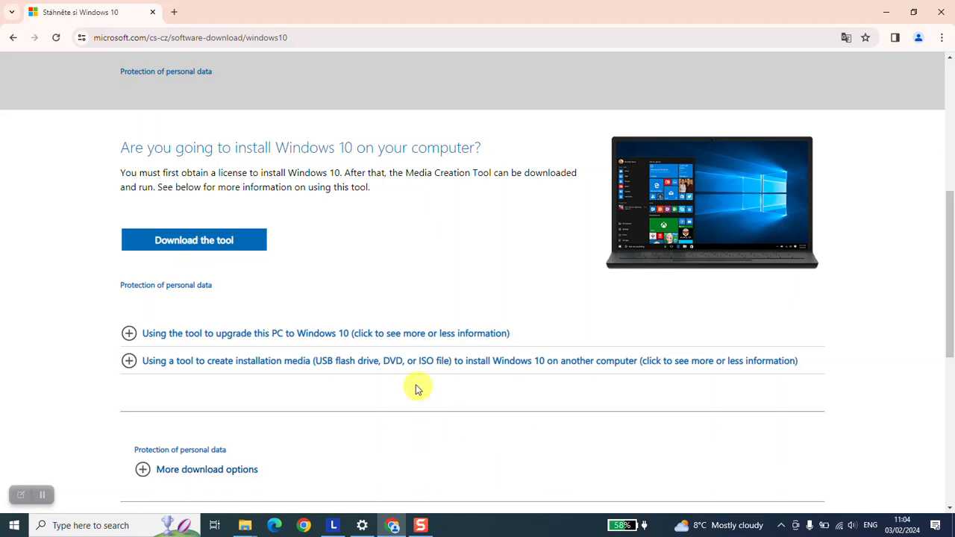
scroll(387, 372, down, 1)
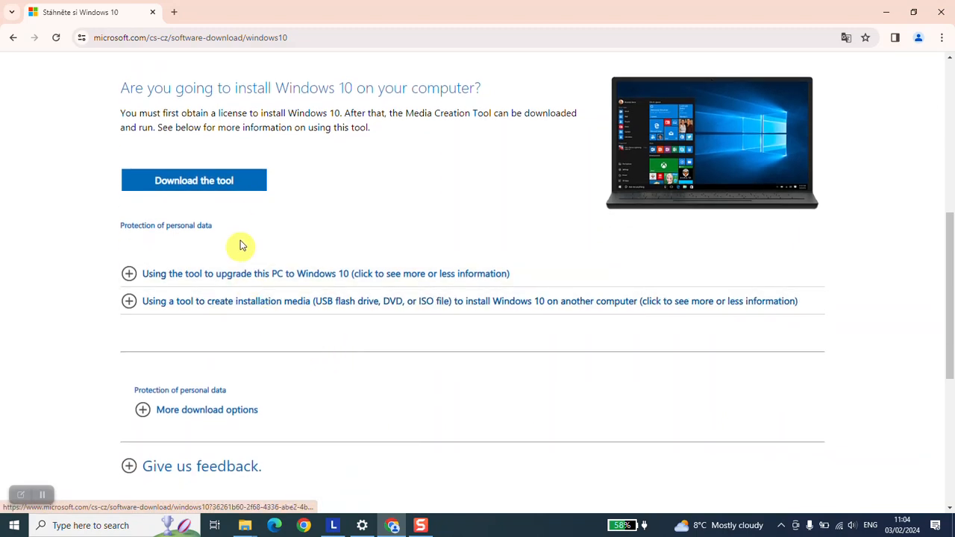
click(230, 184)
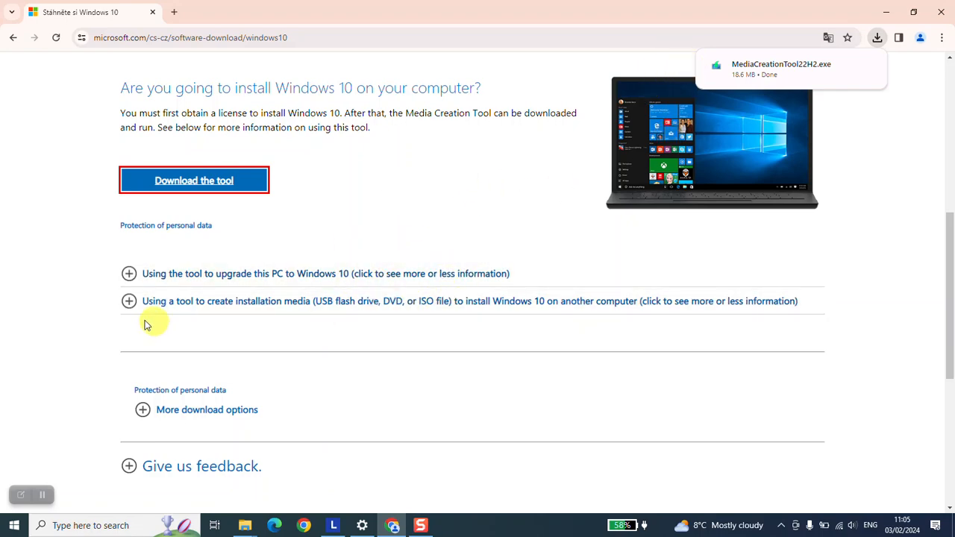
Expand the instructions on creating installation media and run the downloaded MediaCreationTool22H2.exe
click(128, 302)
click(877, 37)
click(796, 93)
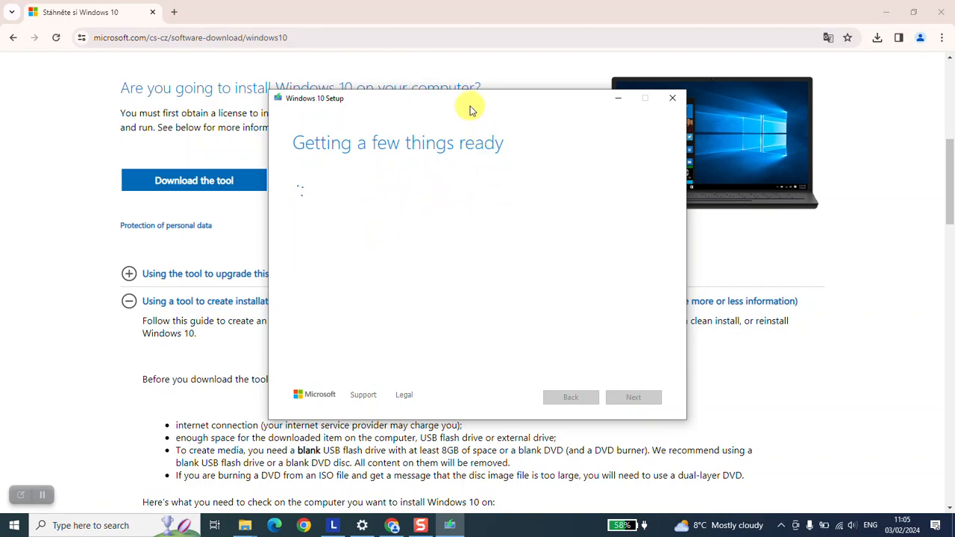
drag(469, 107, 524, 79)
Read through the installation media instructions, including the other ways to use an ISO file, and return to the Windows 10 Setup window
scroll(123, 347, down, 1)
scroll(123, 347, down, 10)
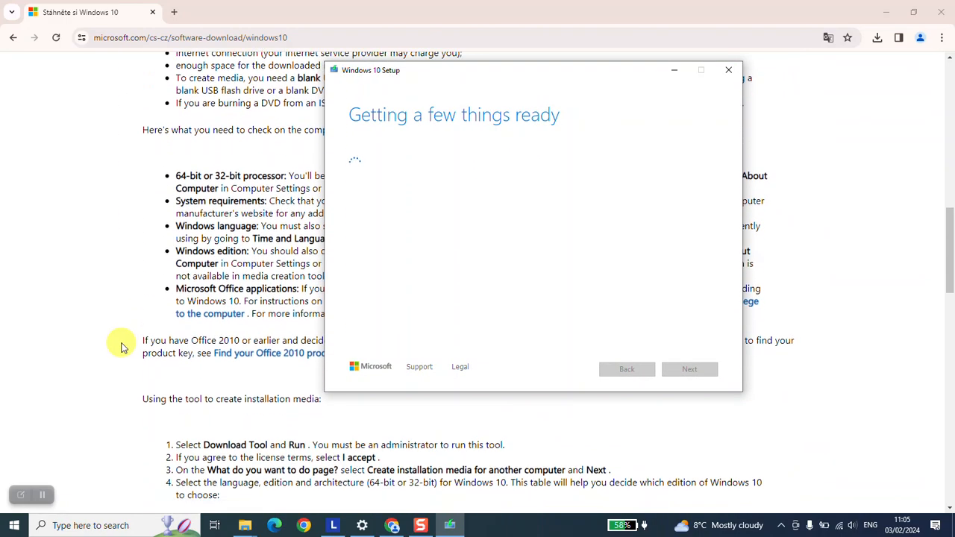
scroll(124, 347, down, 1)
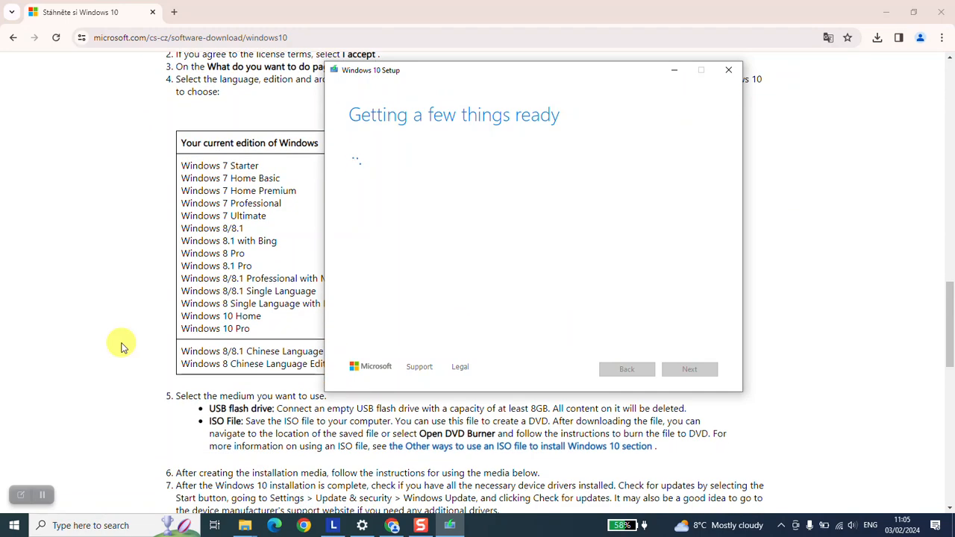
scroll(124, 347, up, 2)
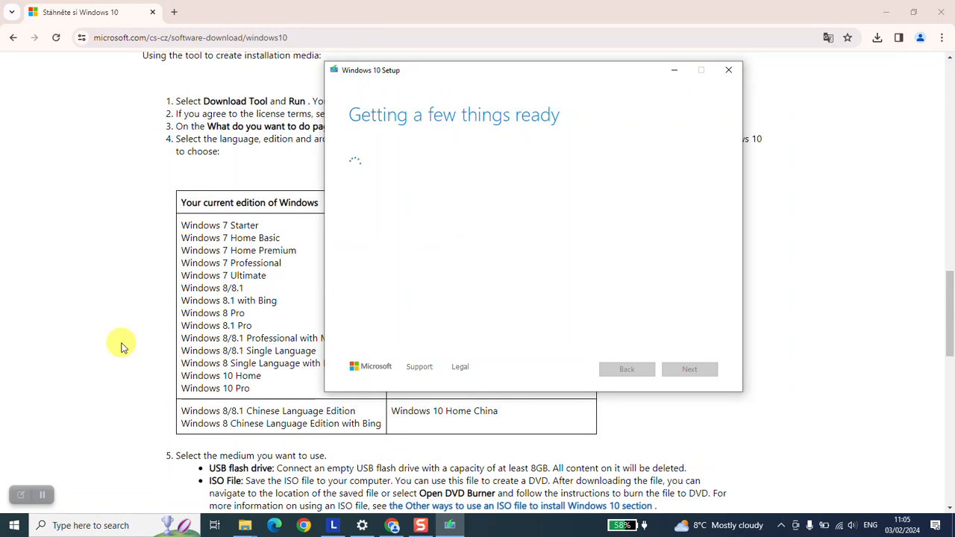
scroll(123, 347, down, 10)
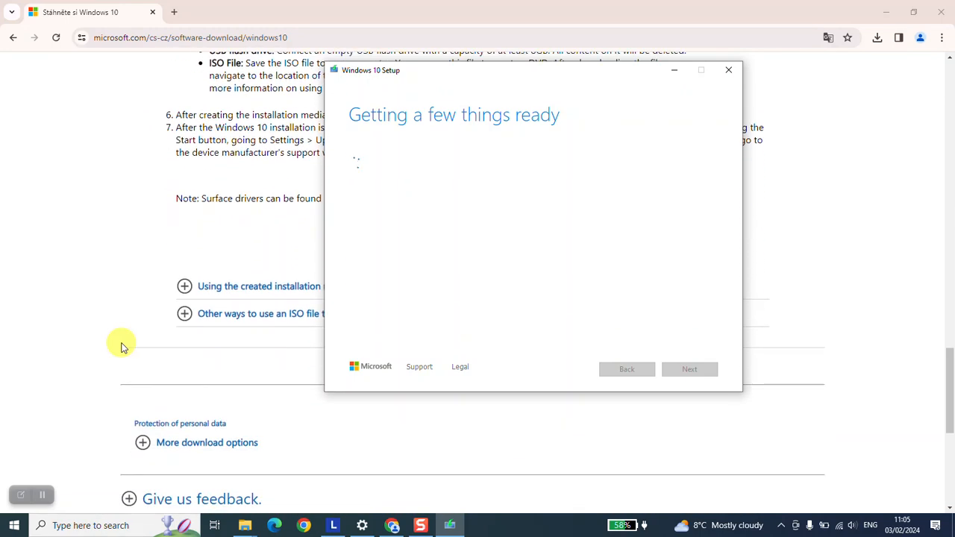
scroll(123, 347, up, 1)
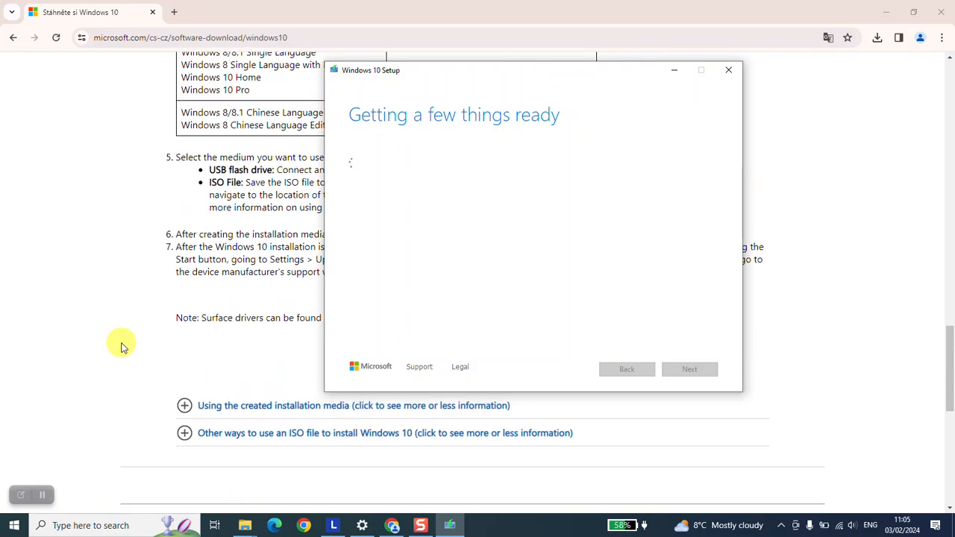
click(183, 434)
scroll(182, 444, down, 15)
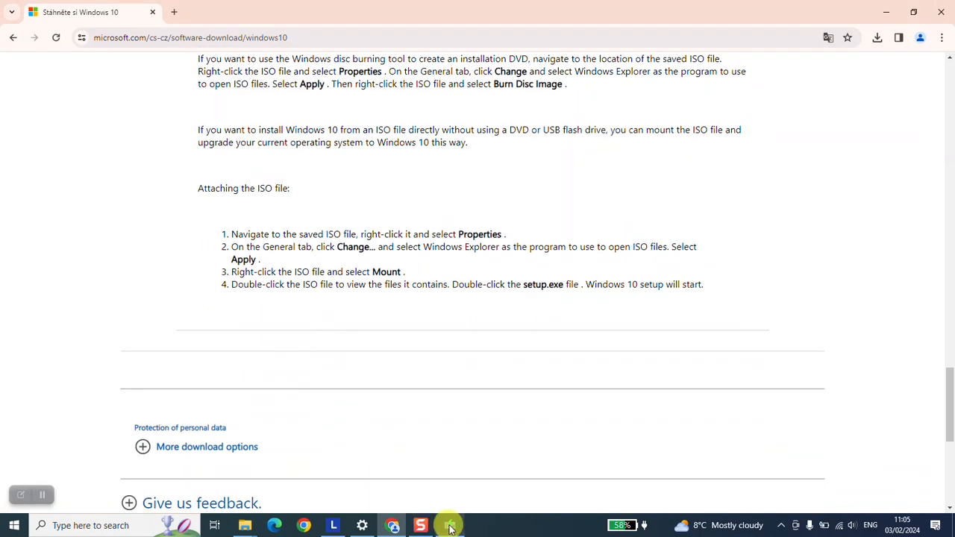
click(450, 525)
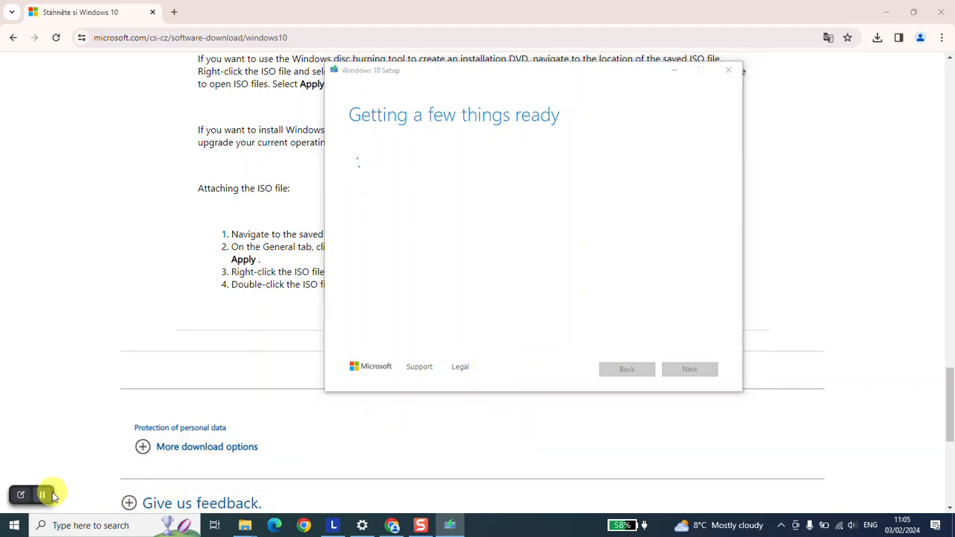
click(42, 495)
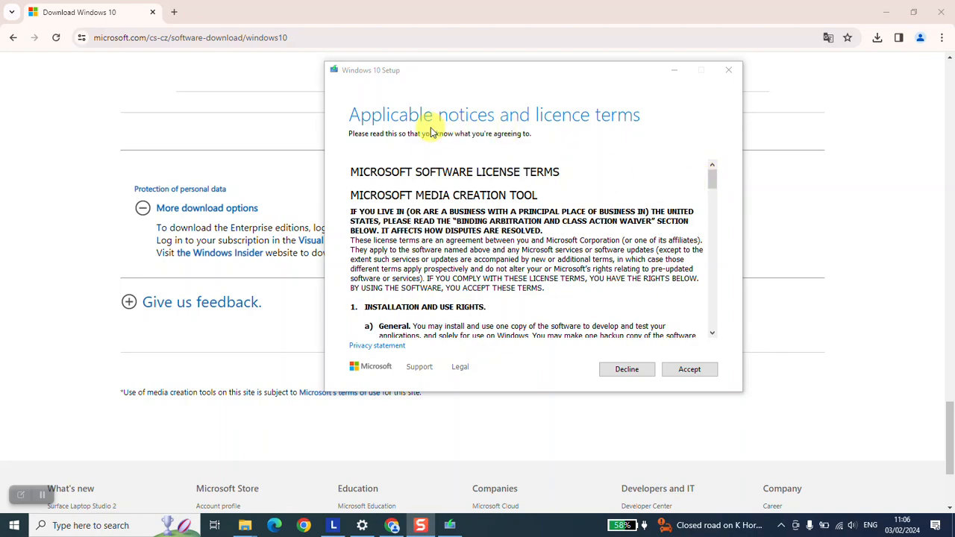
Review the Media Creation Tool's licence terms to the end and accept them
drag(712, 184, 712, 321)
click(679, 369)
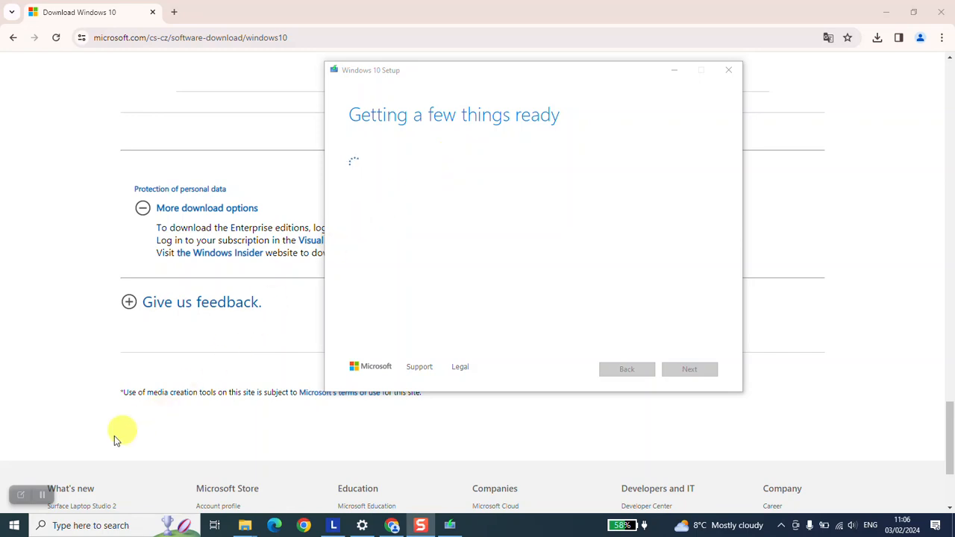
click(45, 495)
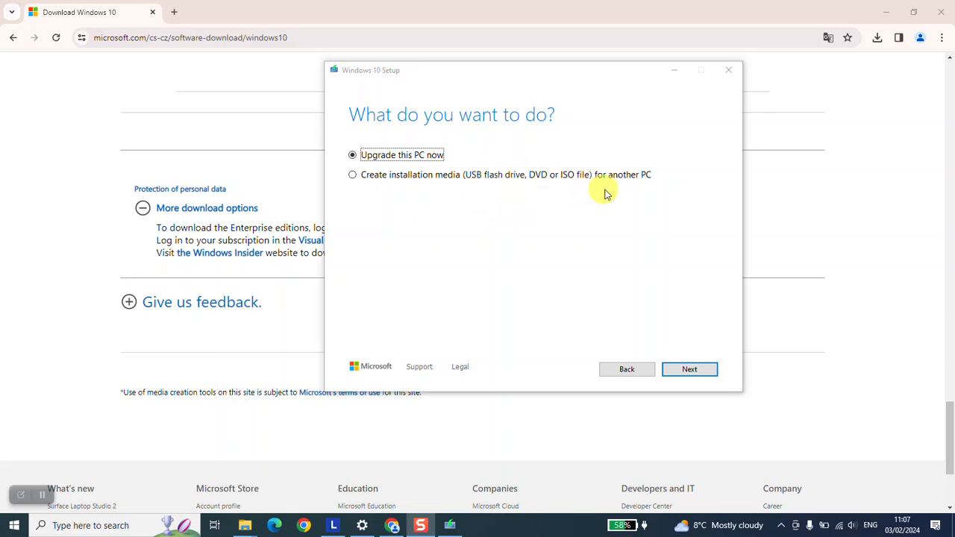
Choose to create installation media for another PC and turn off the recommended options for this PC
click(353, 177)
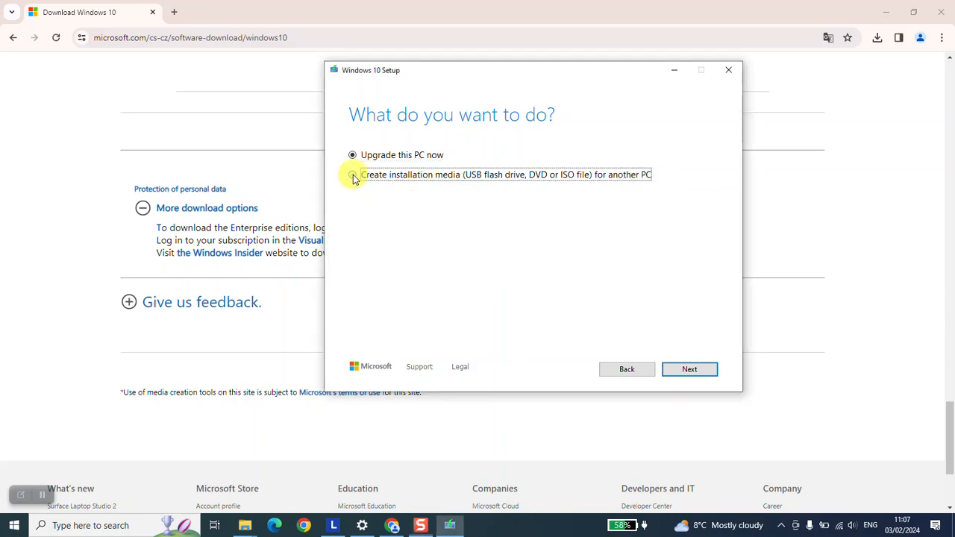
click(688, 369)
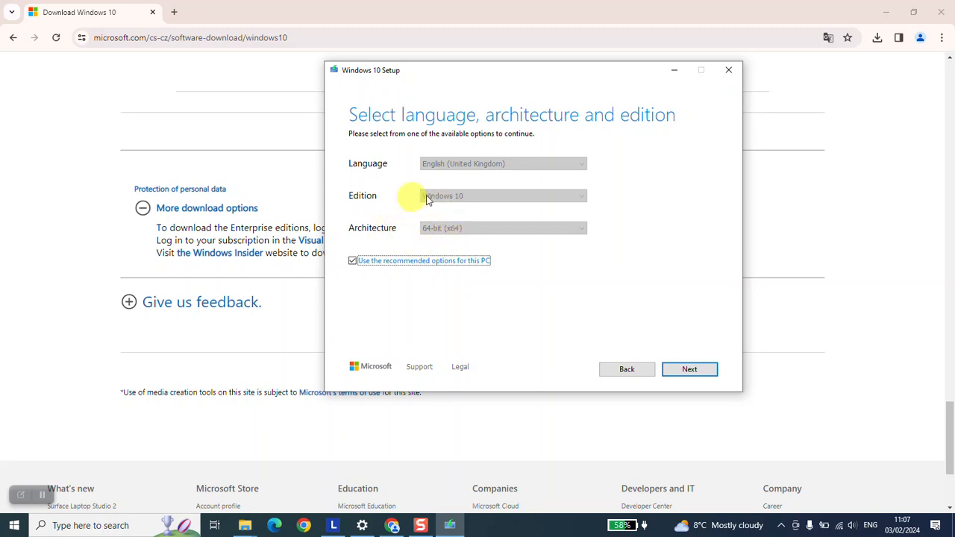
click(353, 262)
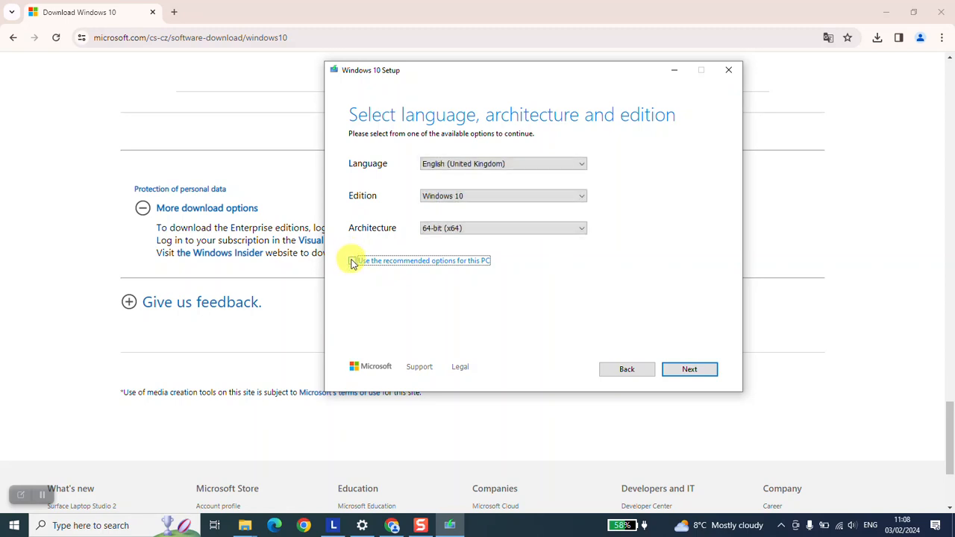
Run dxdiag and compare this PC's operating system edition and architecture with the setup's edition and architecture options
click(117, 525)
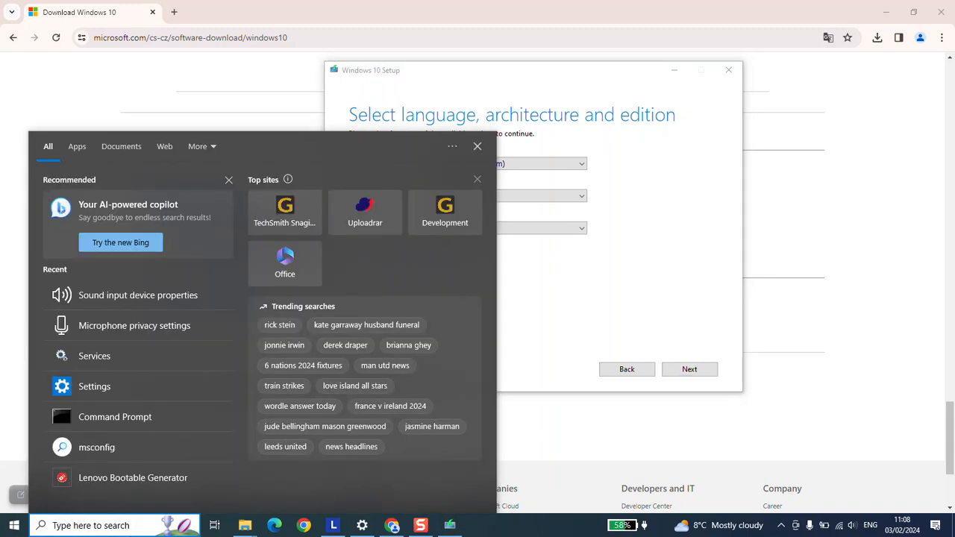
text(dxdiag)
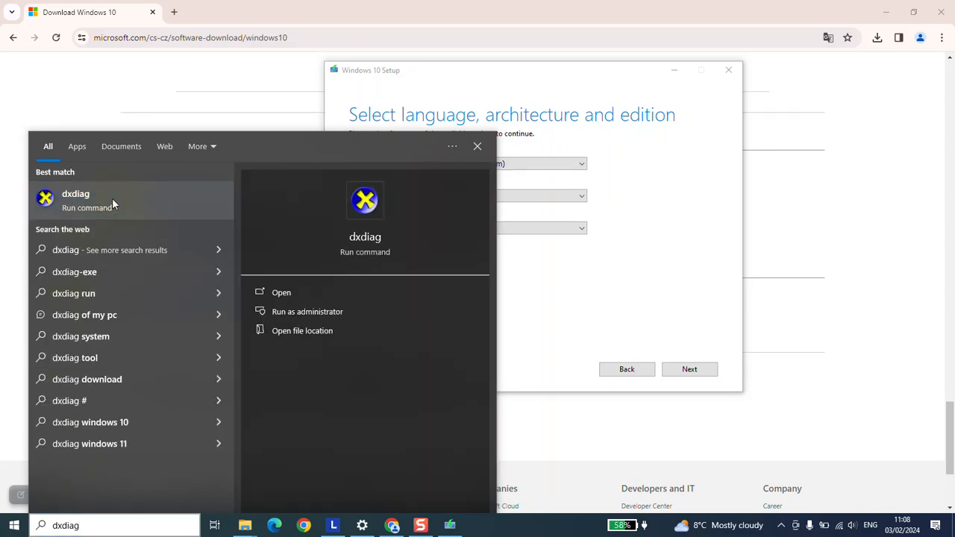
click(112, 200)
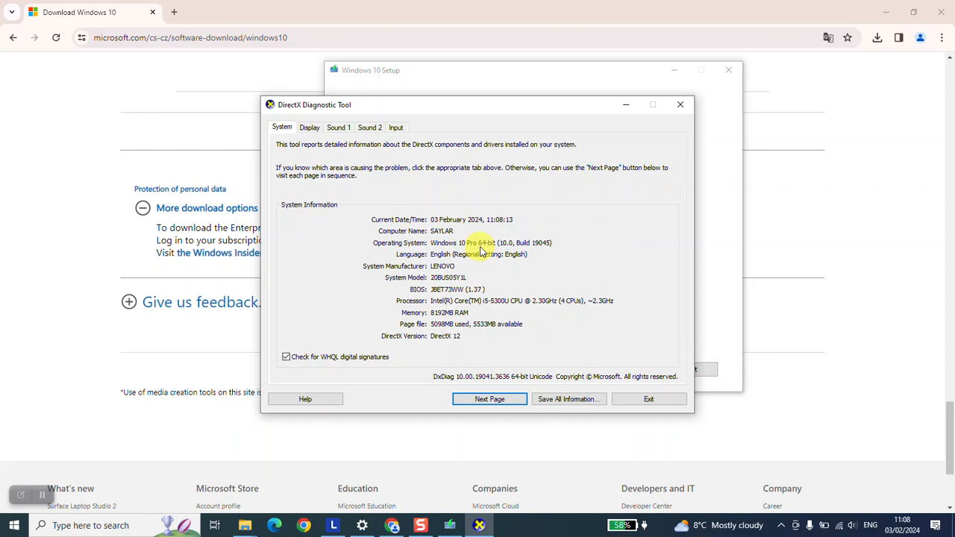
click(534, 88)
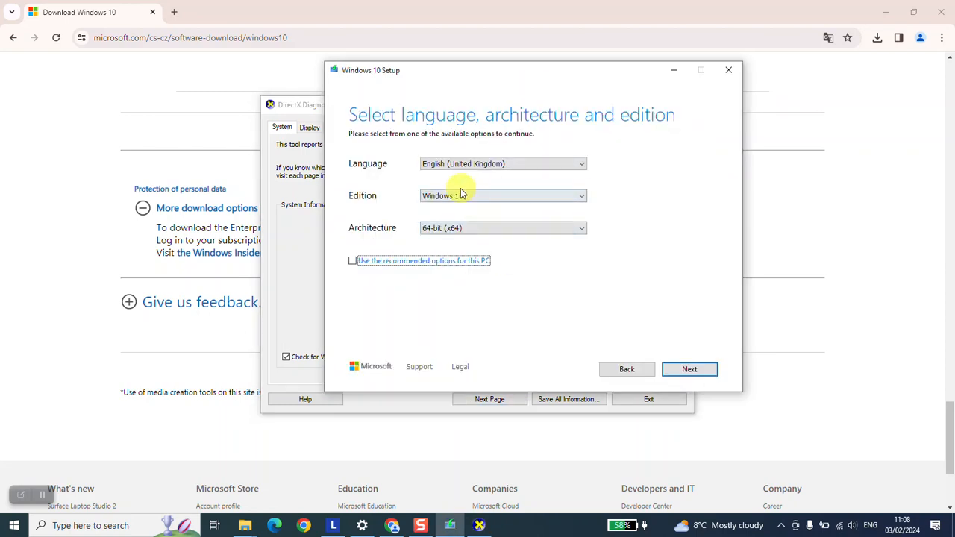
click(460, 194)
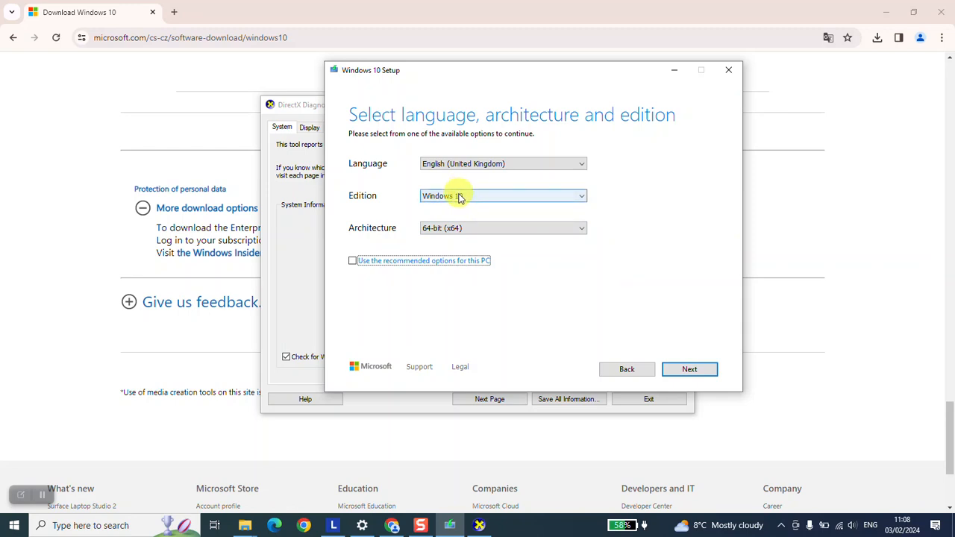
click(310, 105)
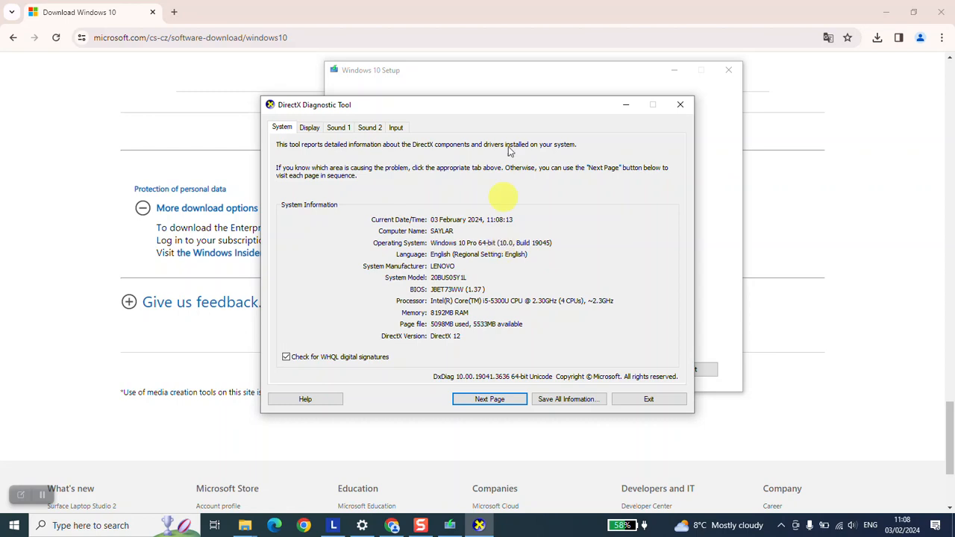
click(518, 82)
Try Both as the installation media's architecture and return it to 64-bit (x64)
click(479, 227)
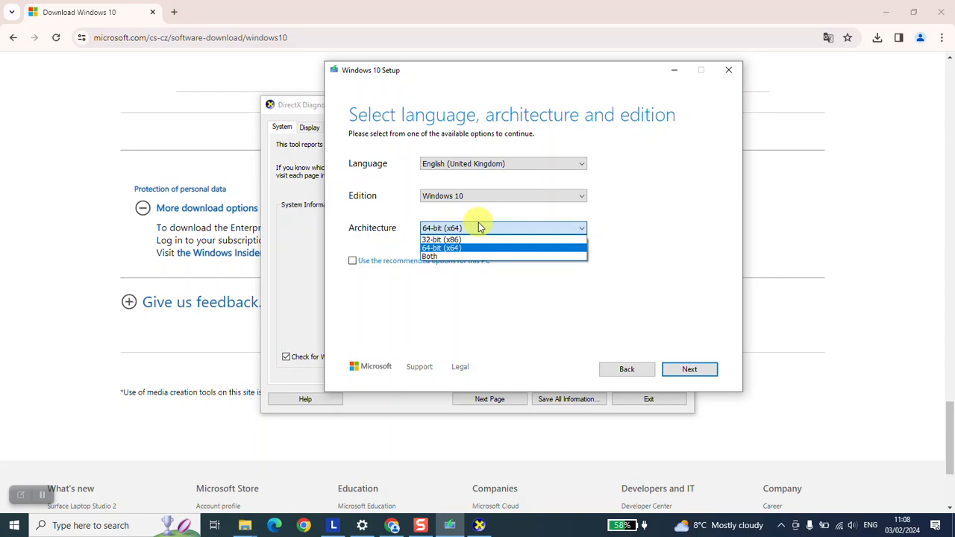
click(448, 256)
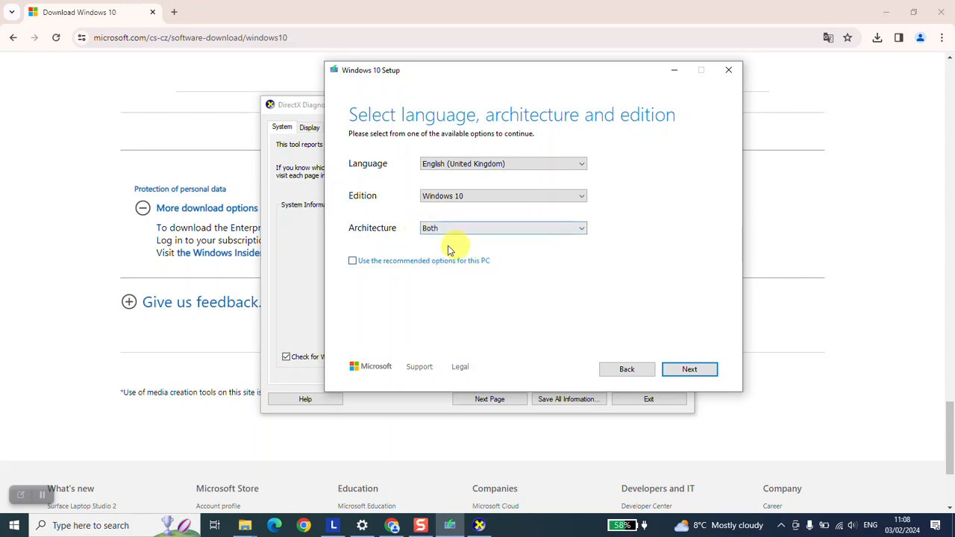
click(451, 230)
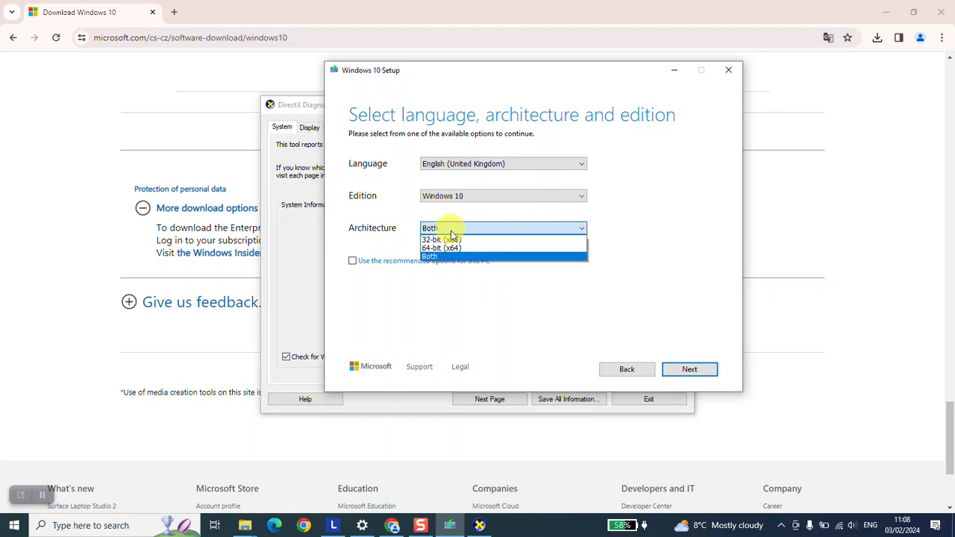
click(457, 248)
Review the language and edition choices, keep English (United Kingdom) and Windows 10, and continue to the media selection
click(458, 168)
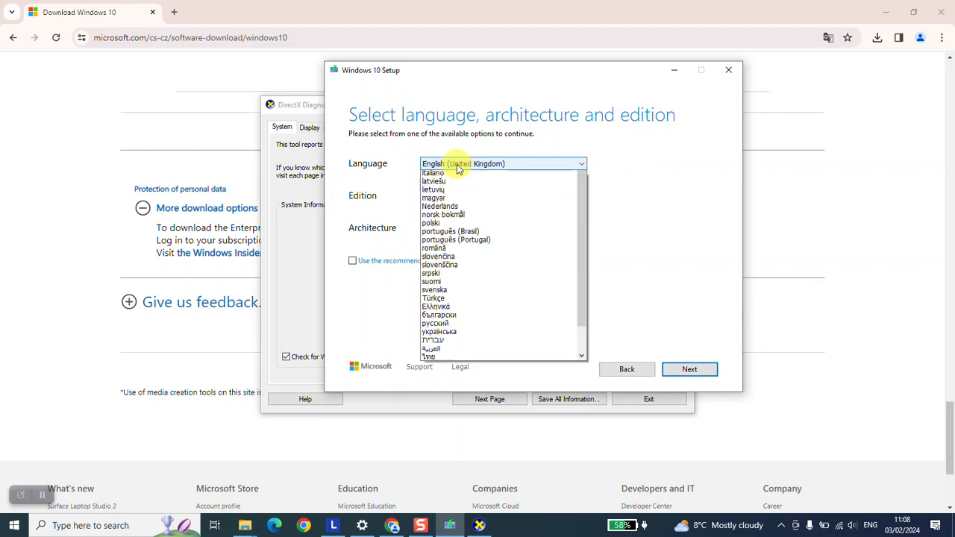
scroll(478, 270, down, 2)
scroll(477, 257, up, 5)
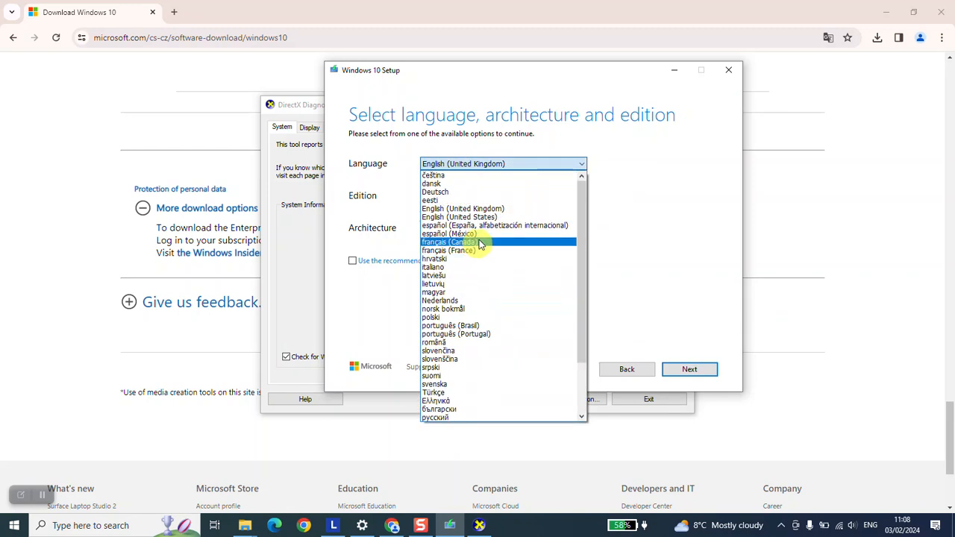
click(692, 183)
click(550, 164)
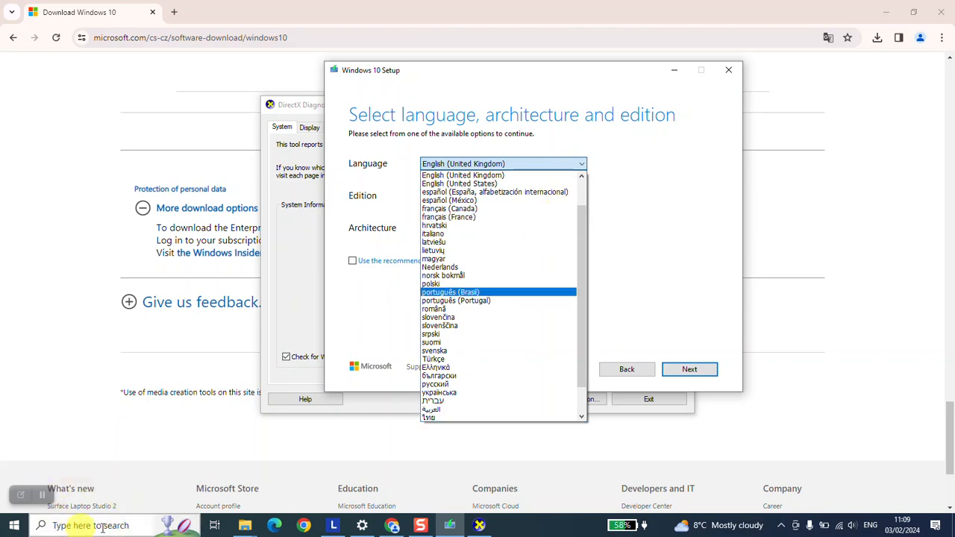
click(649, 262)
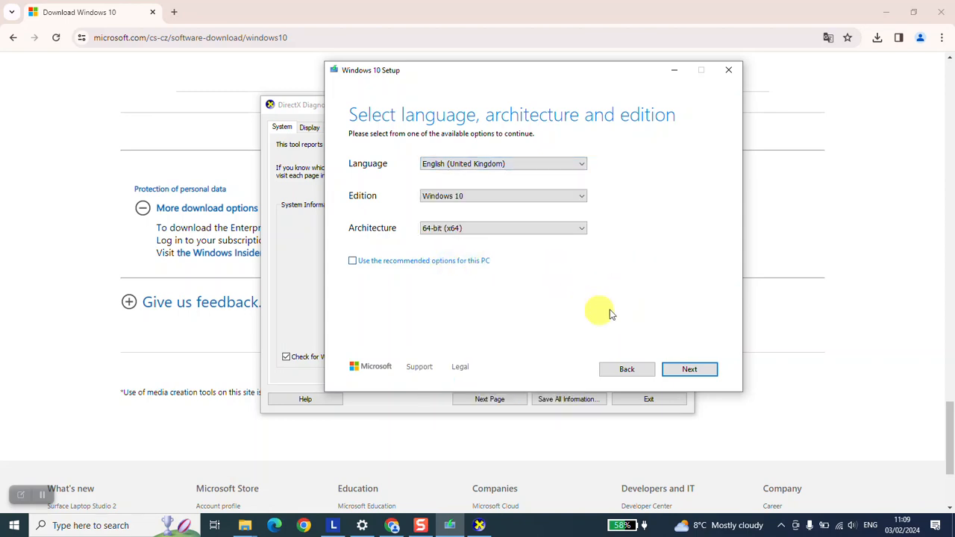
click(581, 197)
click(581, 201)
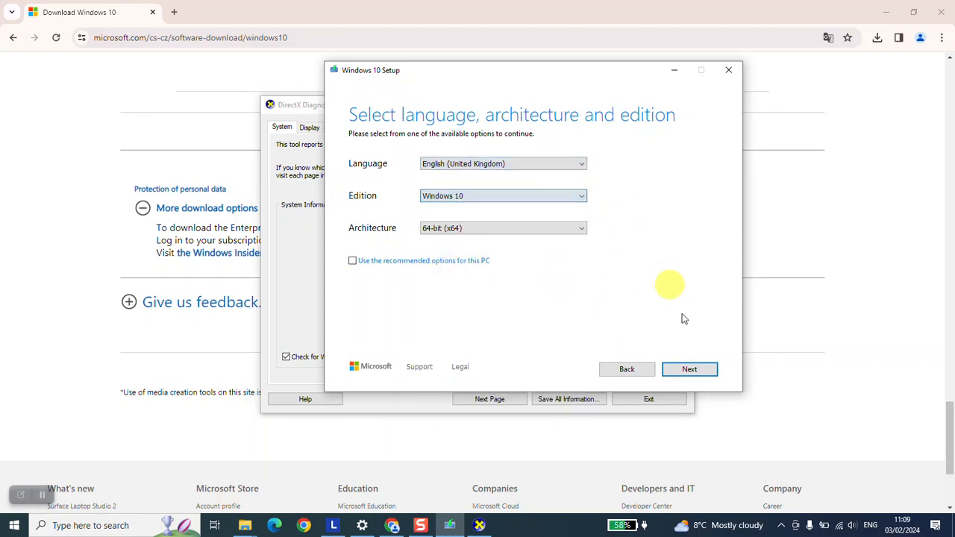
click(686, 370)
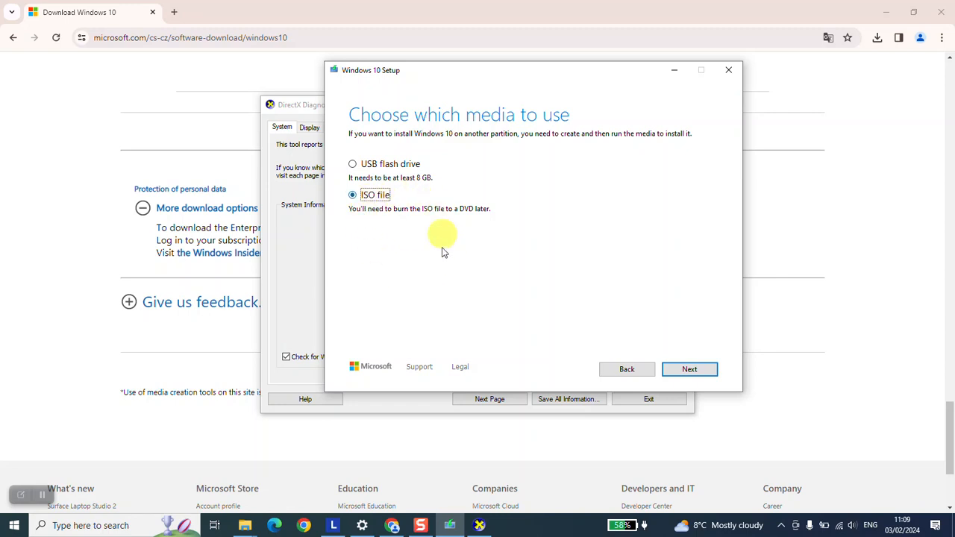
Continue with the ISO file option and save it as Windows 10 on the ESD-USB (D:) drive to start the download
click(691, 368)
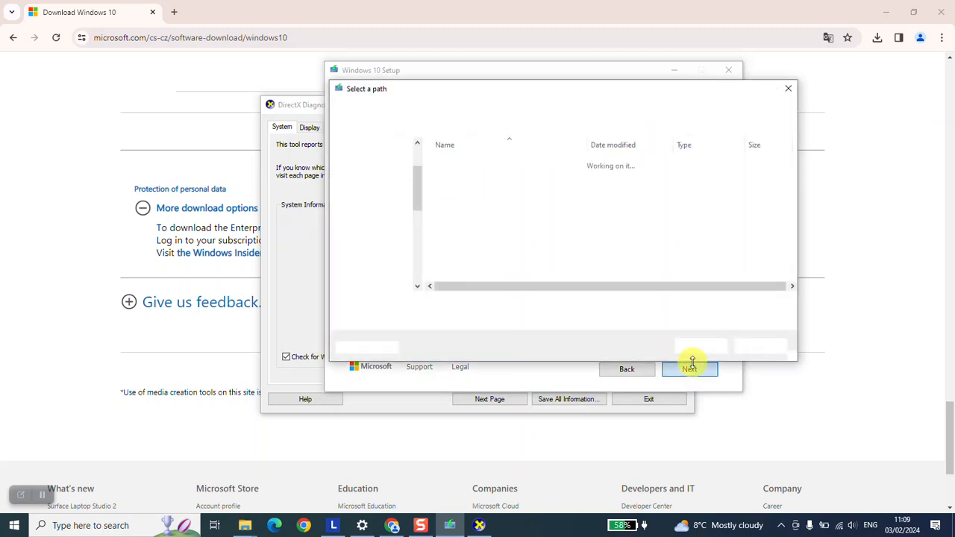
scroll(373, 224, down, 1)
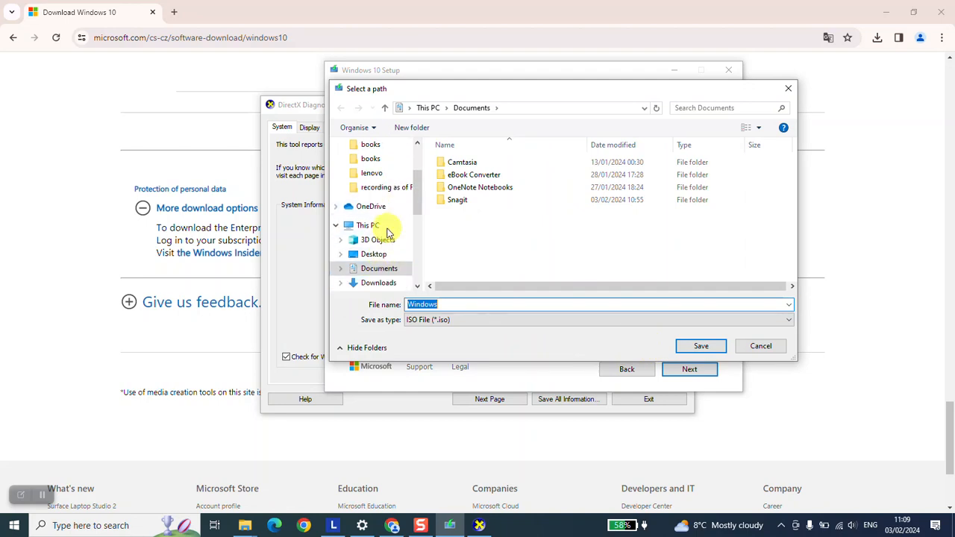
scroll(386, 228, down, 3)
scroll(384, 249, up, 1)
scroll(380, 231, up, 1)
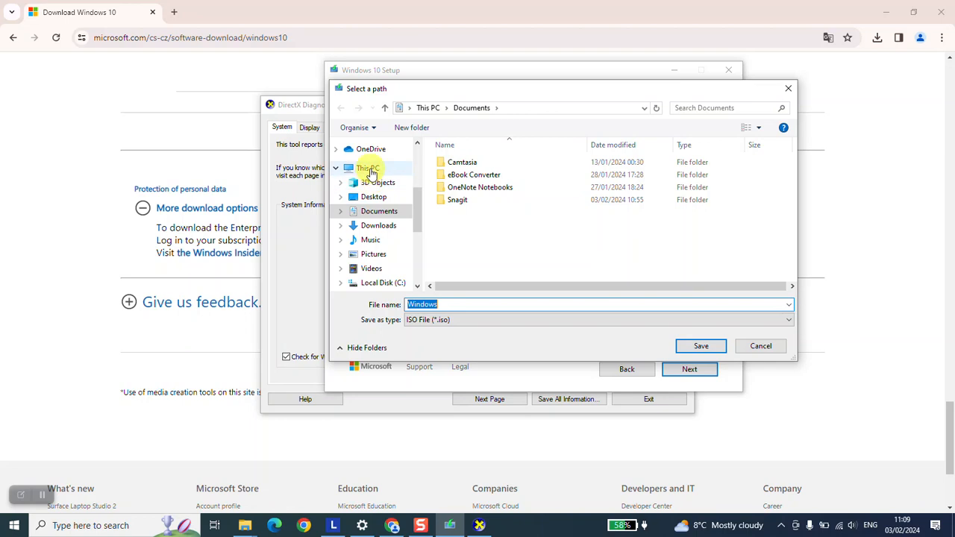
click(371, 169)
scroll(553, 203, down, 3)
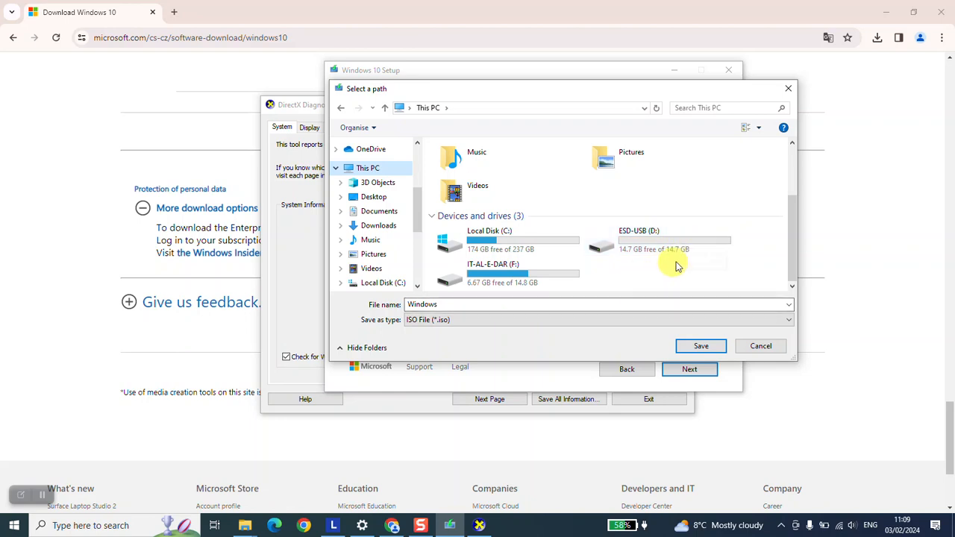
double_click(632, 238)
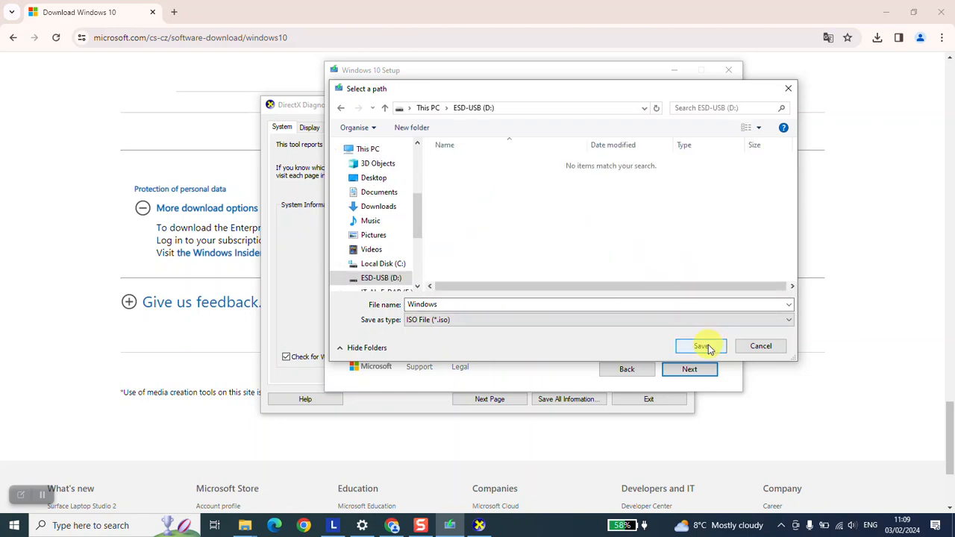
double_click(512, 308)
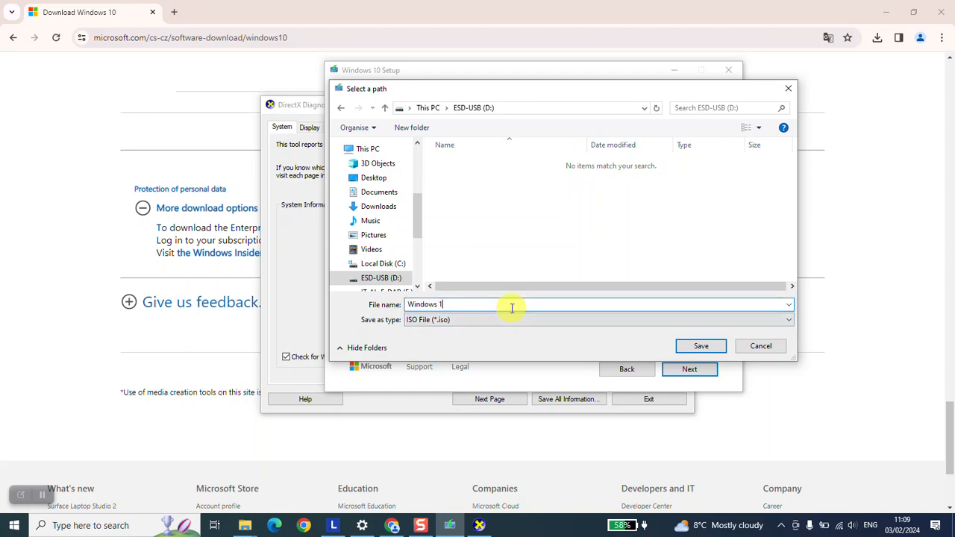
click(693, 346)
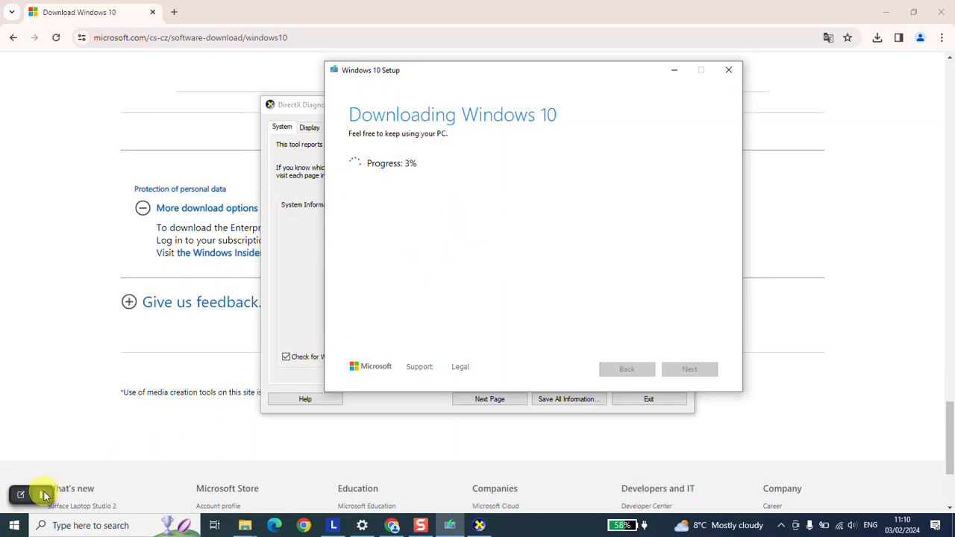
click(45, 495)
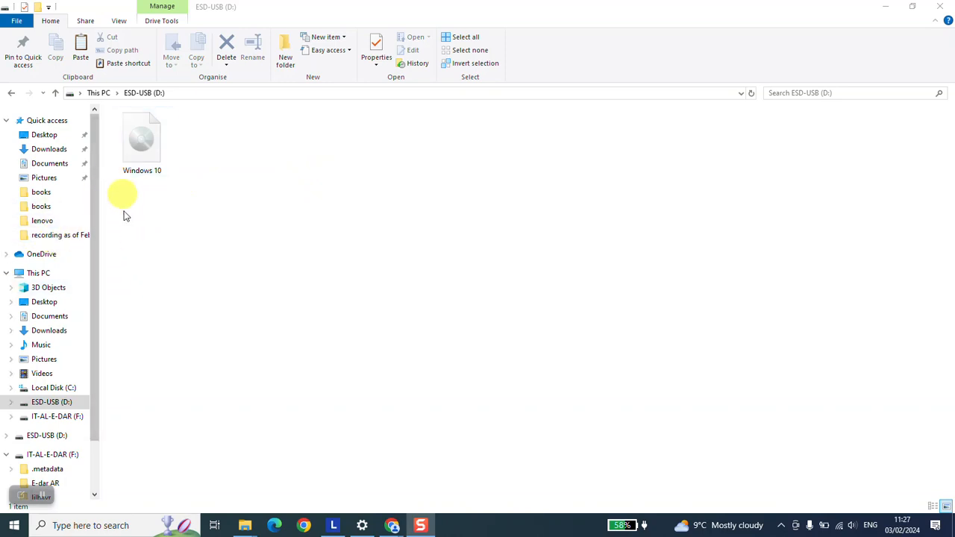
Select the downloaded Windows 10 disc image on the ESD-USB (D:) drive to check it
click(150, 162)
click(149, 161)
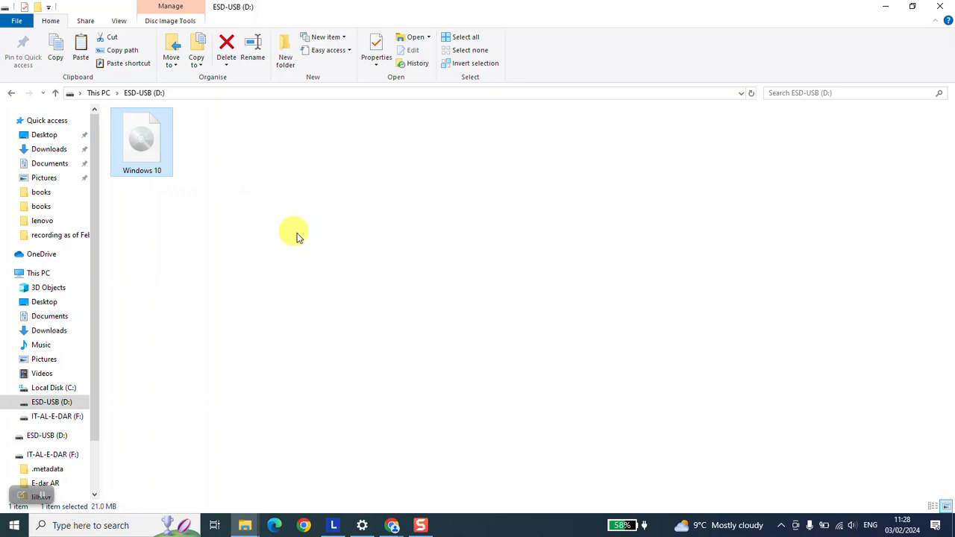
click(422, 526)
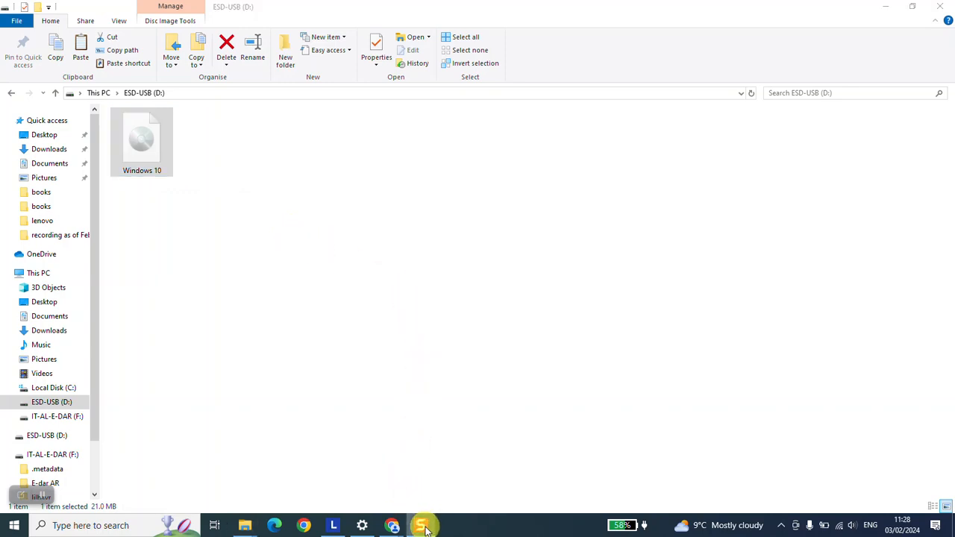